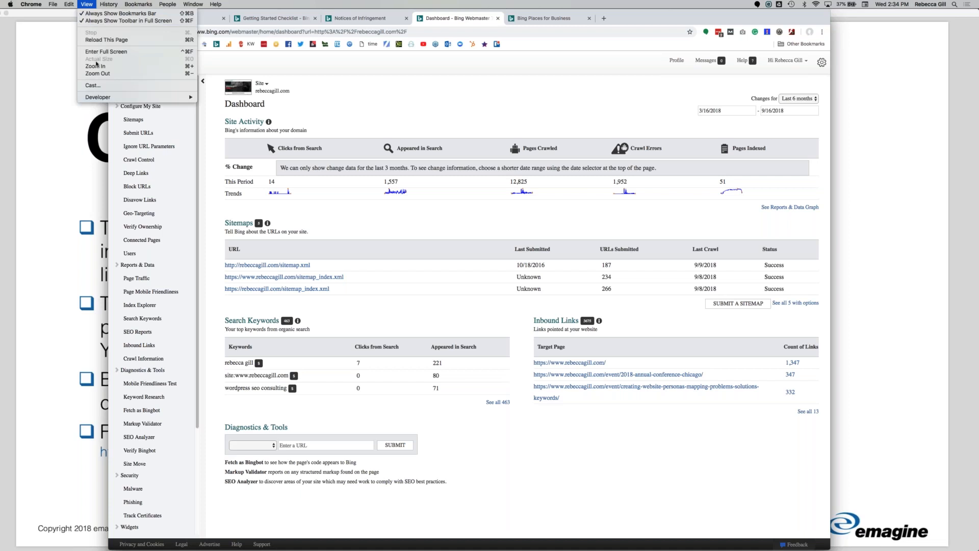
Zoom the Bing Webmaster dashboard page in two levels and widen the browser window.
click(96, 66)
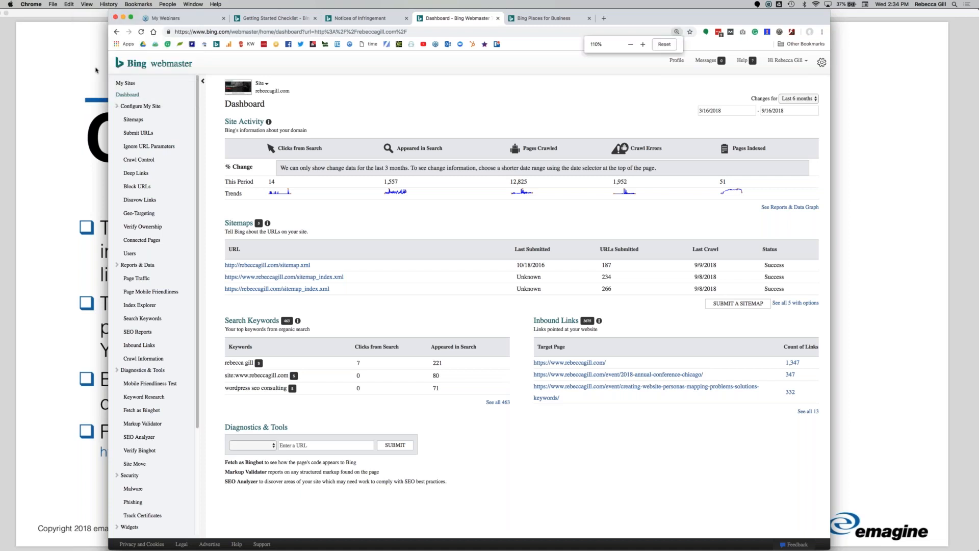
drag(101, 549, 41, 550)
click(87, 4)
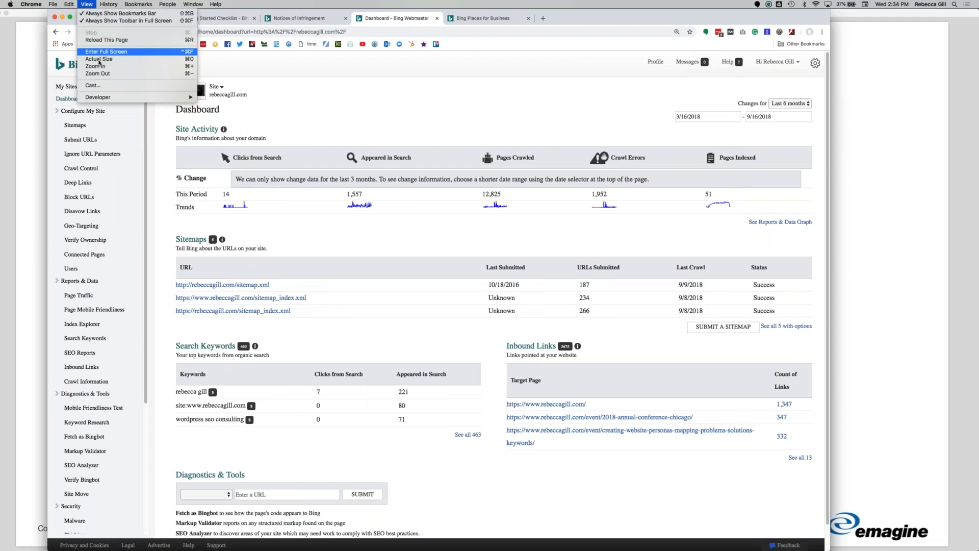
click(96, 66)
Look over the rebeccagill.com dashboard summaries and the list of configuration, report and diagnostic tools.
scroll(93, 284, down, 10)
scroll(93, 284, up, 10)
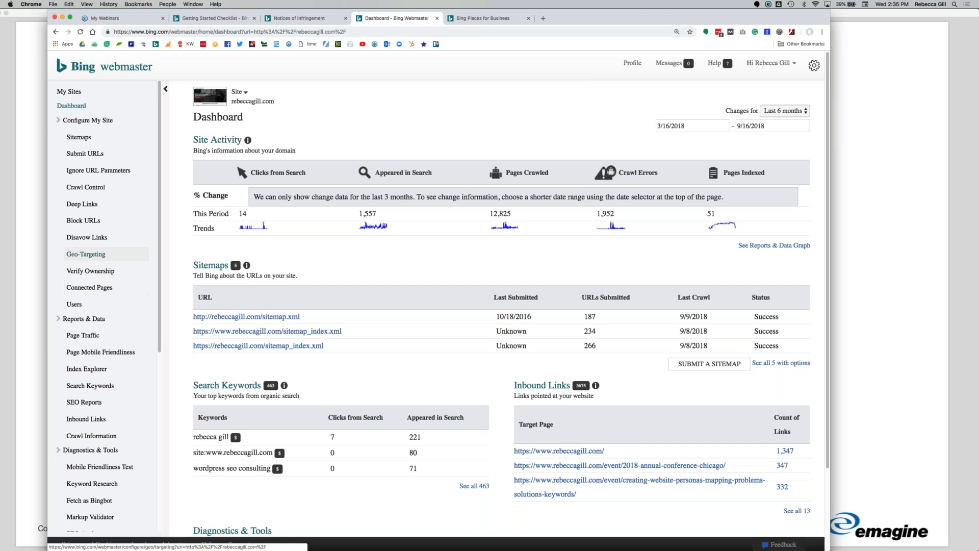
scroll(107, 297, down, 1)
scroll(107, 297, down, 2)
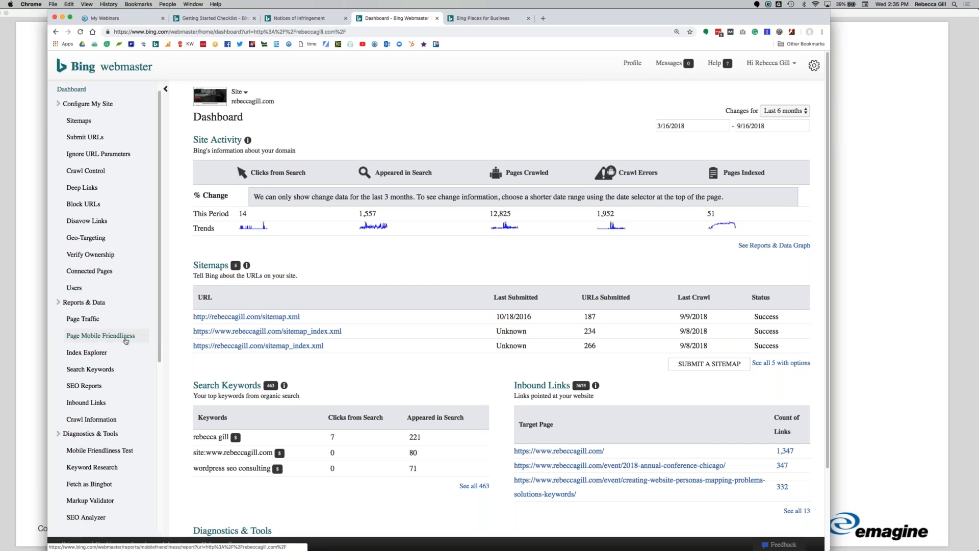
scroll(126, 341, down, 3)
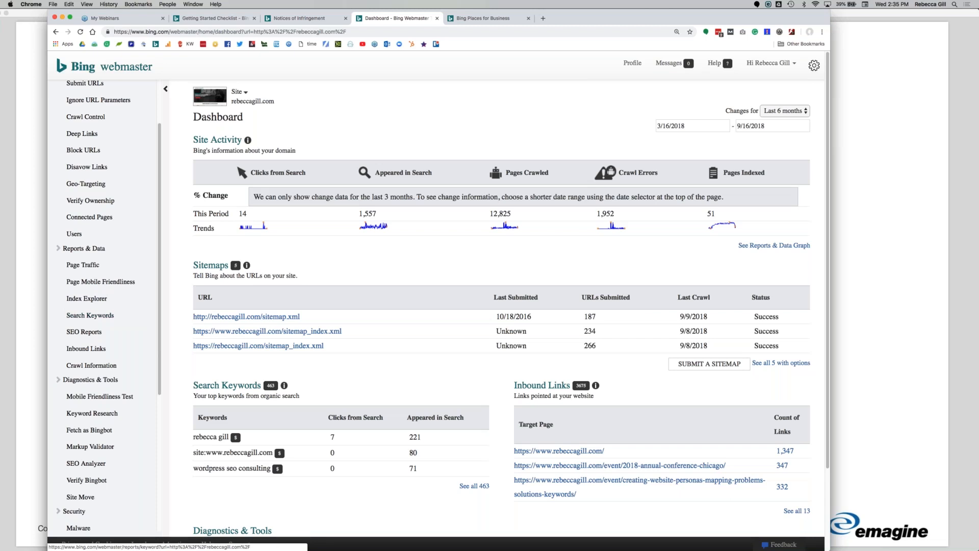
scroll(497, 306, down, 3)
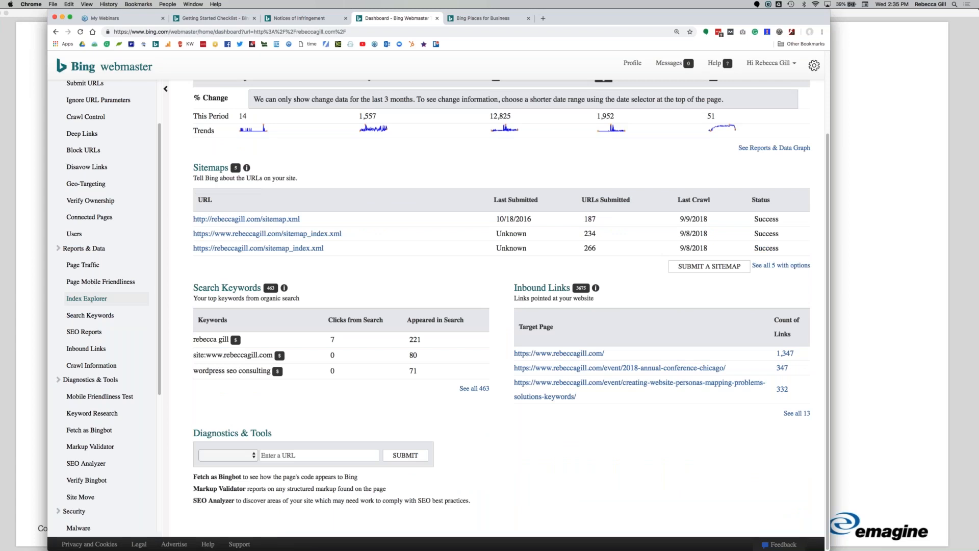
Open the Search Keywords report and review the site's top organic keywords with their clicks, appearances and positions.
click(99, 317)
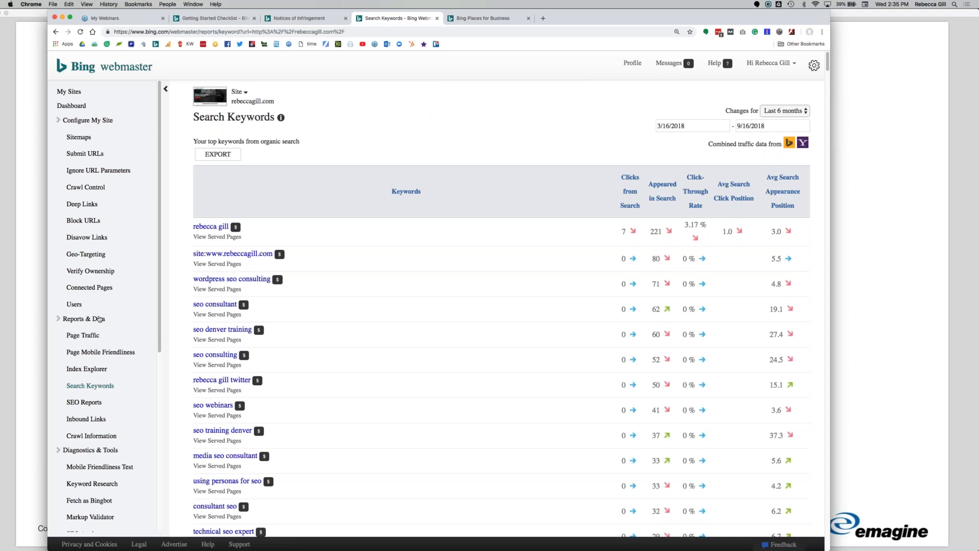
scroll(218, 301, down, 2)
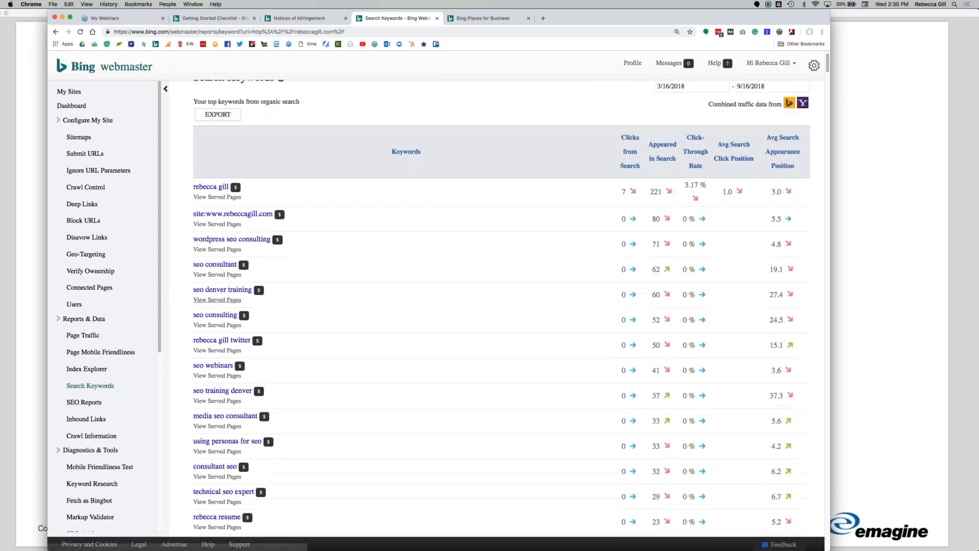
scroll(218, 311, down, 3)
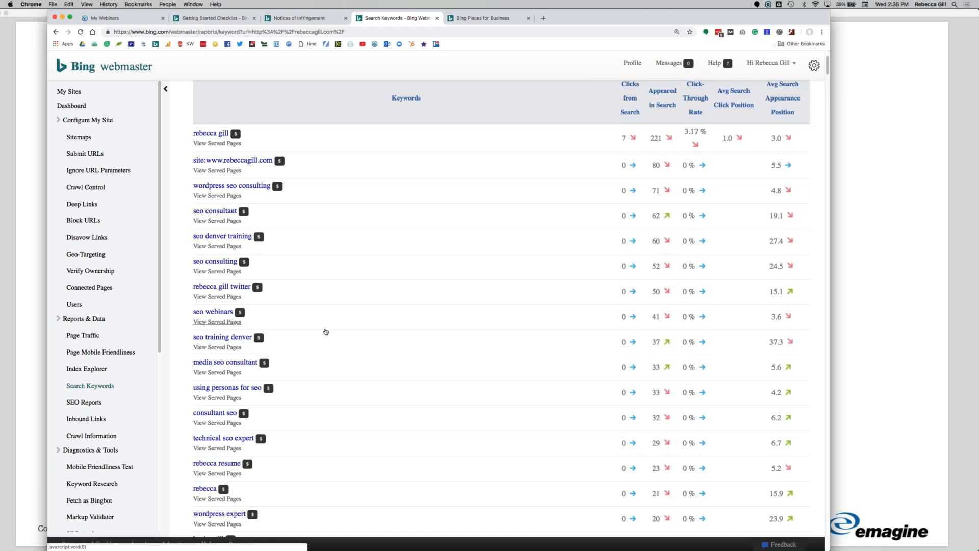
scroll(326, 332, up, 1)
scroll(326, 332, up, 3)
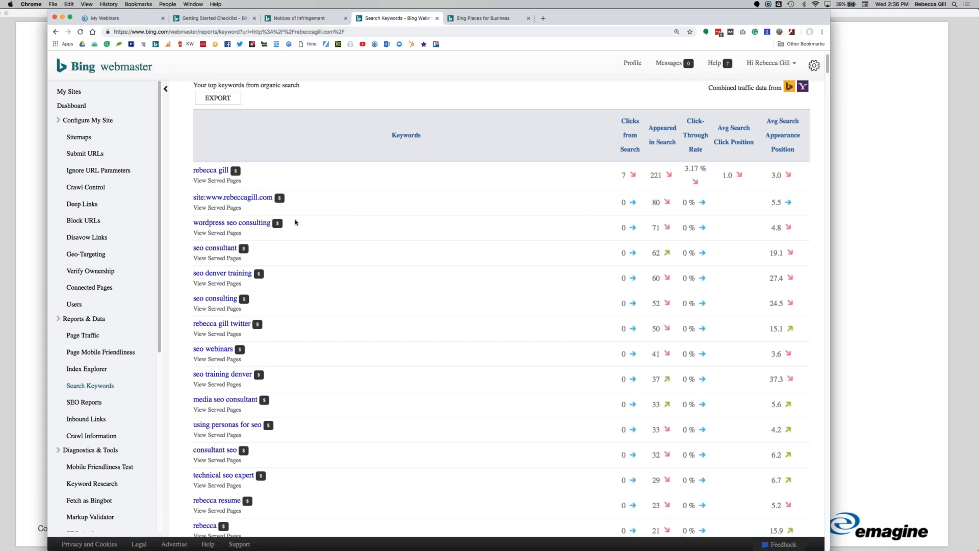
mouse_move(279, 224)
View the SEO Reports detail on the missing img ALT attribute, followed by the Crawl Information report.
click(90, 406)
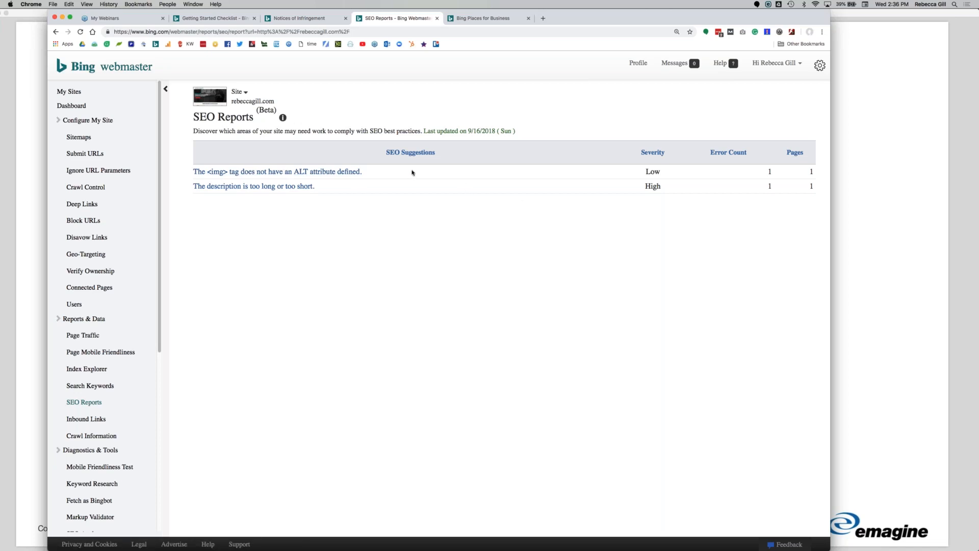
click(351, 171)
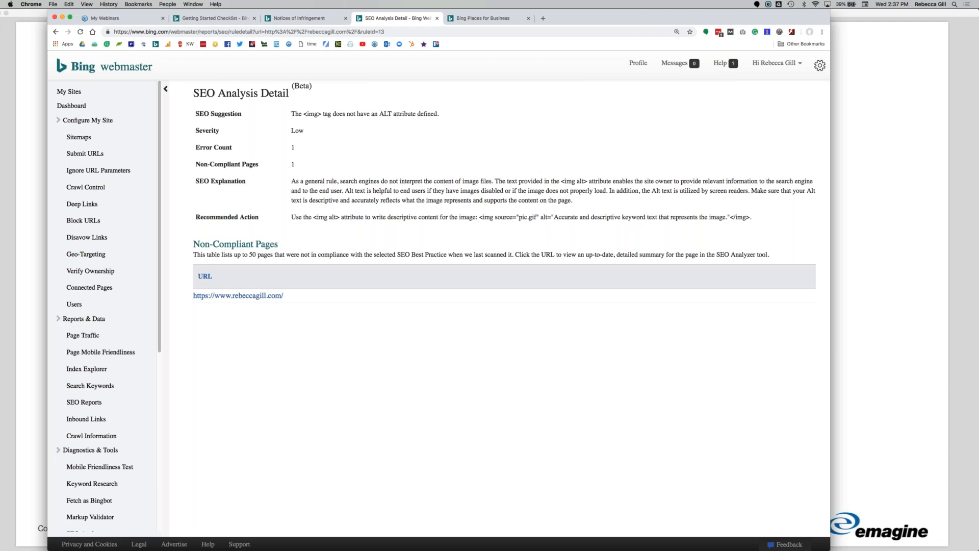
click(81, 435)
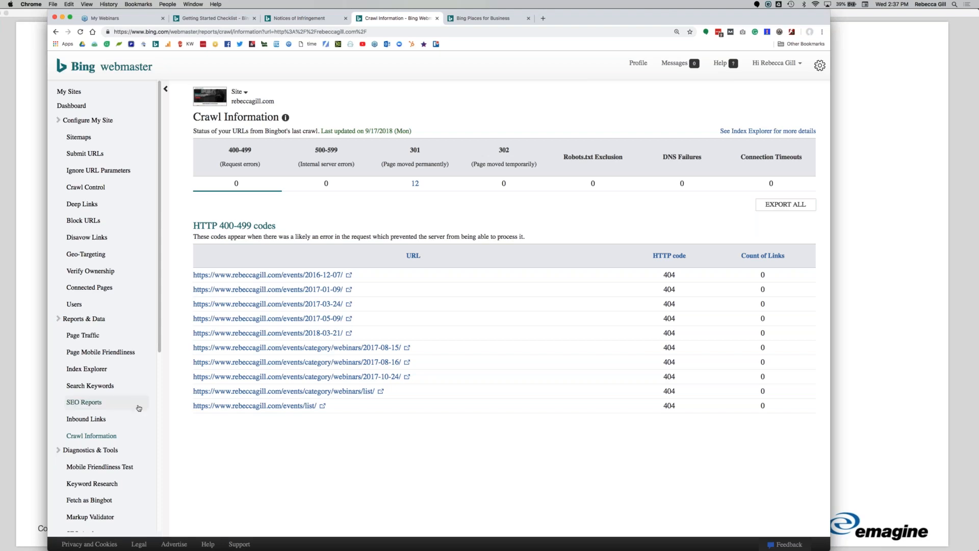
Open the Markup Validator tool and view the Malware report in the Security section.
scroll(139, 407, down, 10)
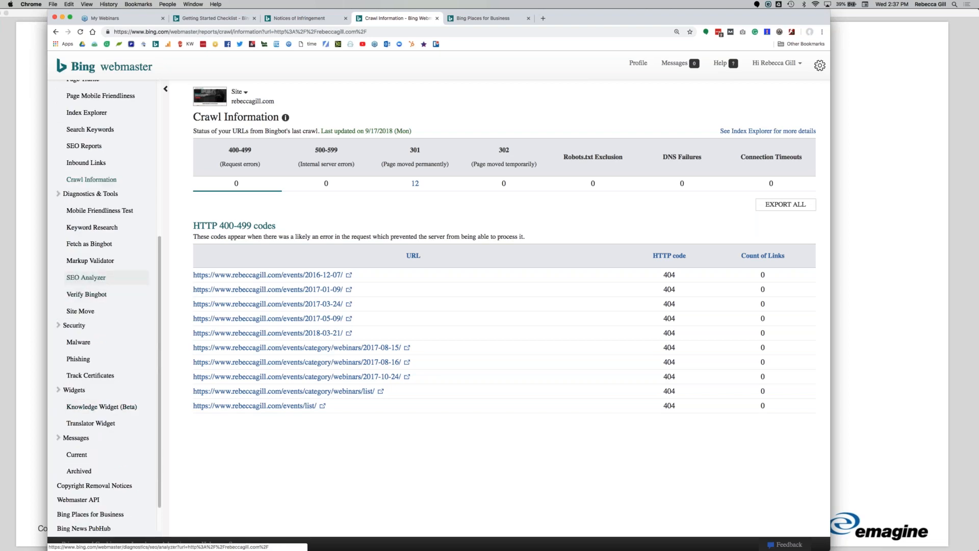
click(102, 261)
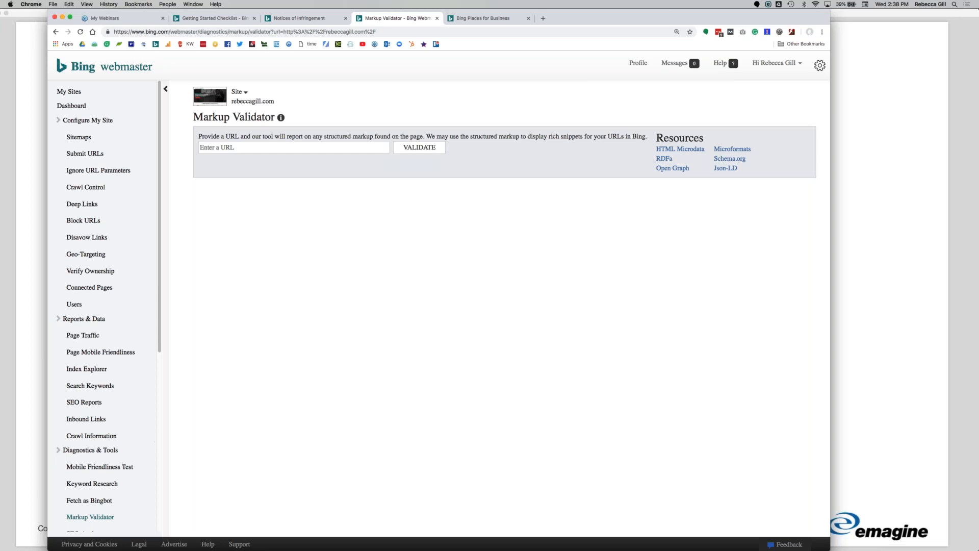
scroll(127, 433, down, 6)
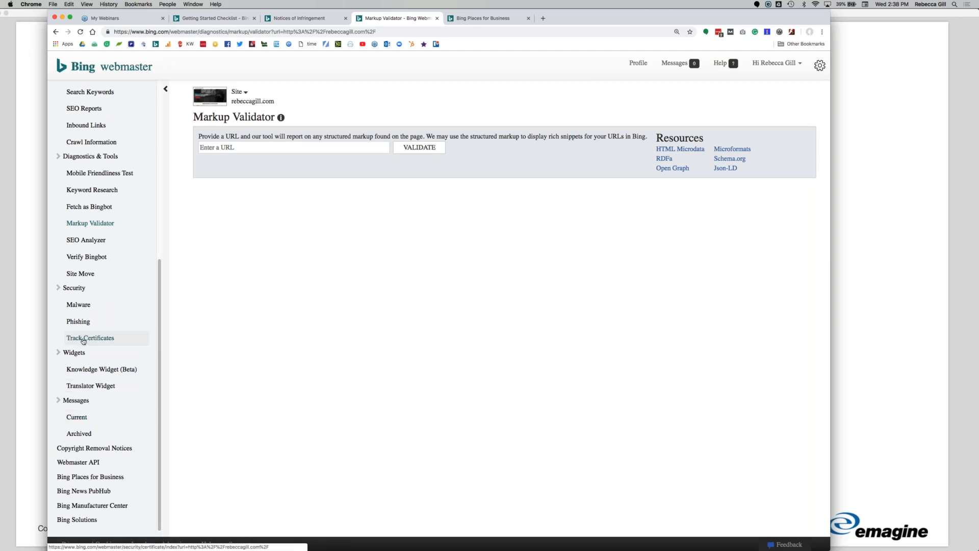
click(80, 305)
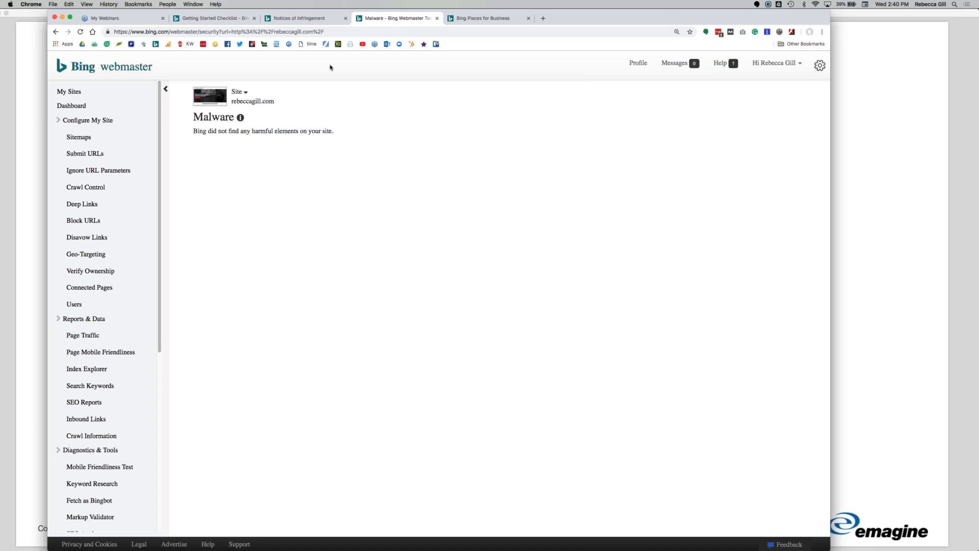
Review the Report Copyright Infringement form on the Notices of Infringement page up to its contact information section.
click(310, 20)
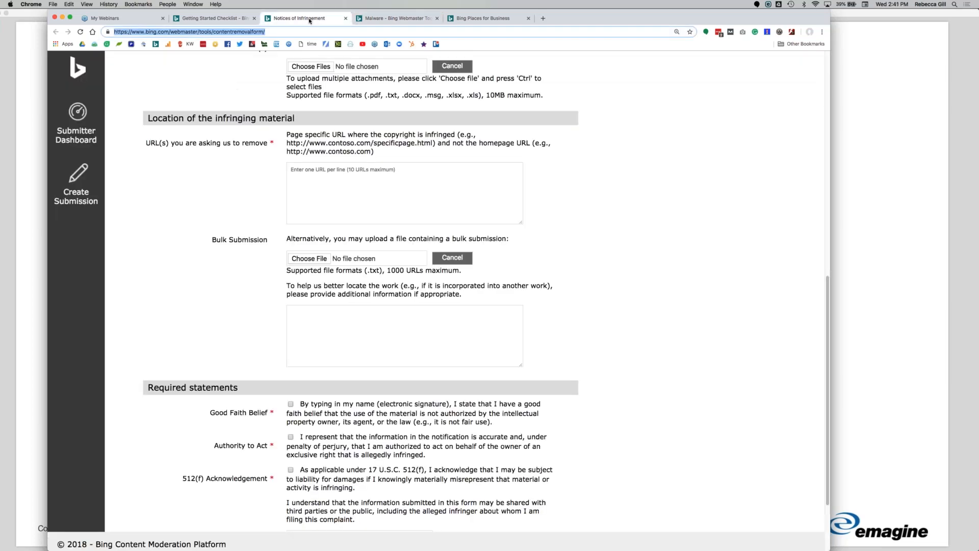
scroll(360, 291, up, 7)
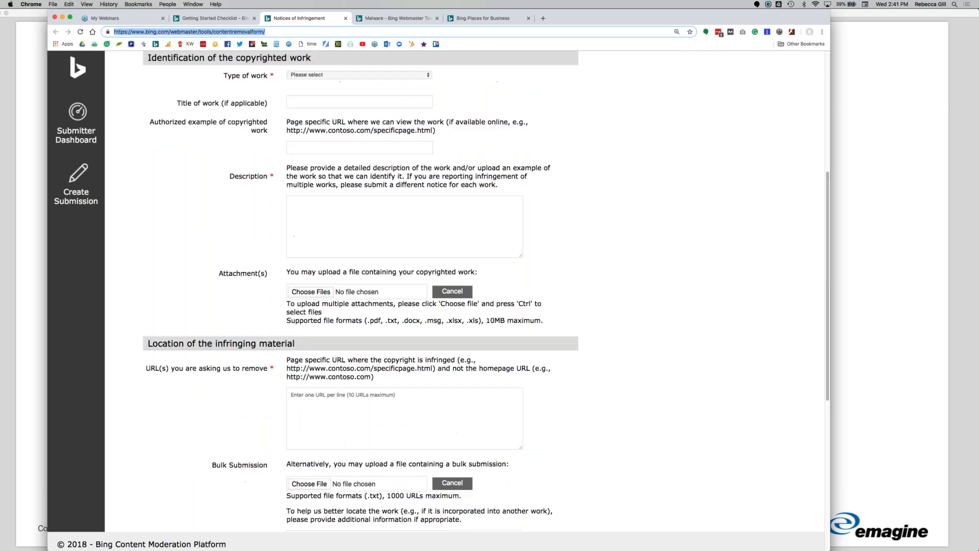
scroll(360, 290, up, 3)
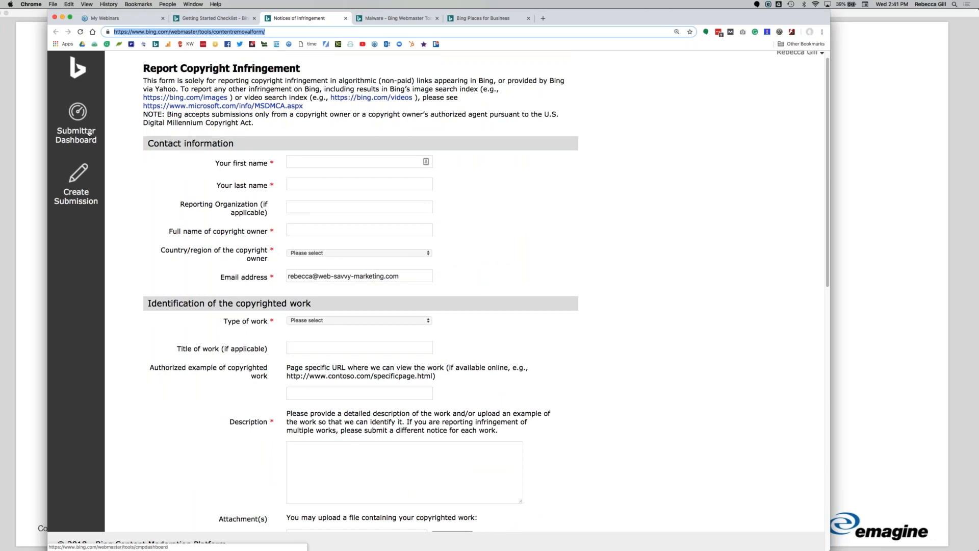
Browse the Webmaster help topics and read the Getting Started Checklist through Step 4 on the search optimization plan.
click(218, 19)
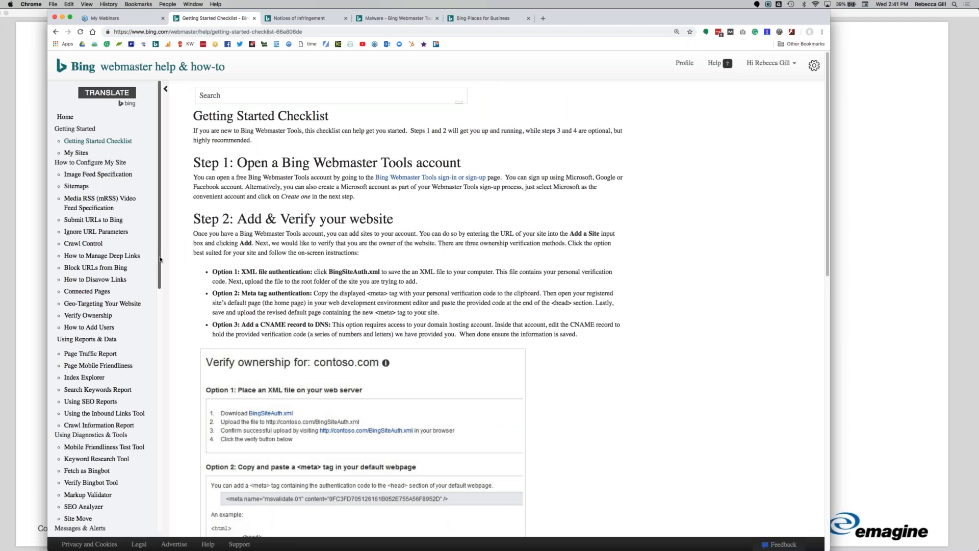
drag(159, 259, 177, 477)
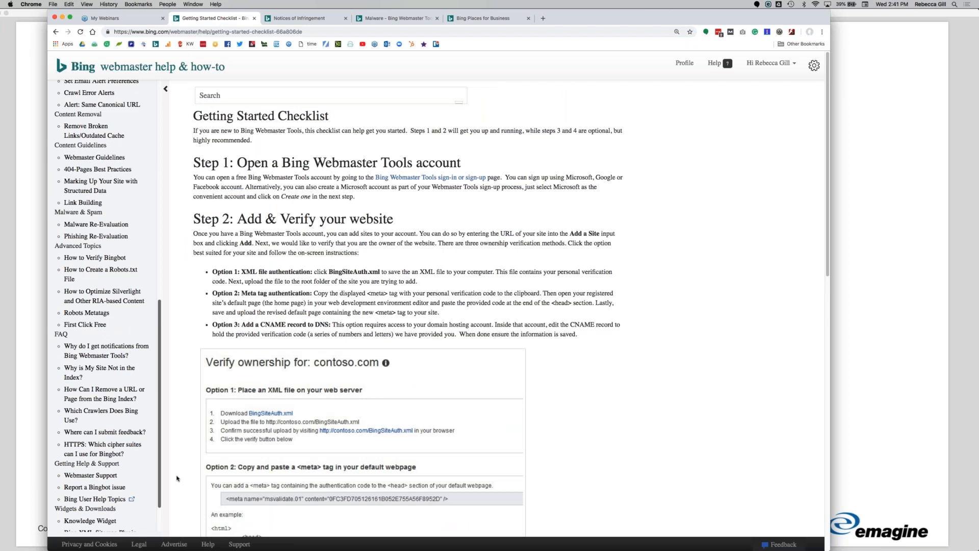
drag(177, 478, 177, 471)
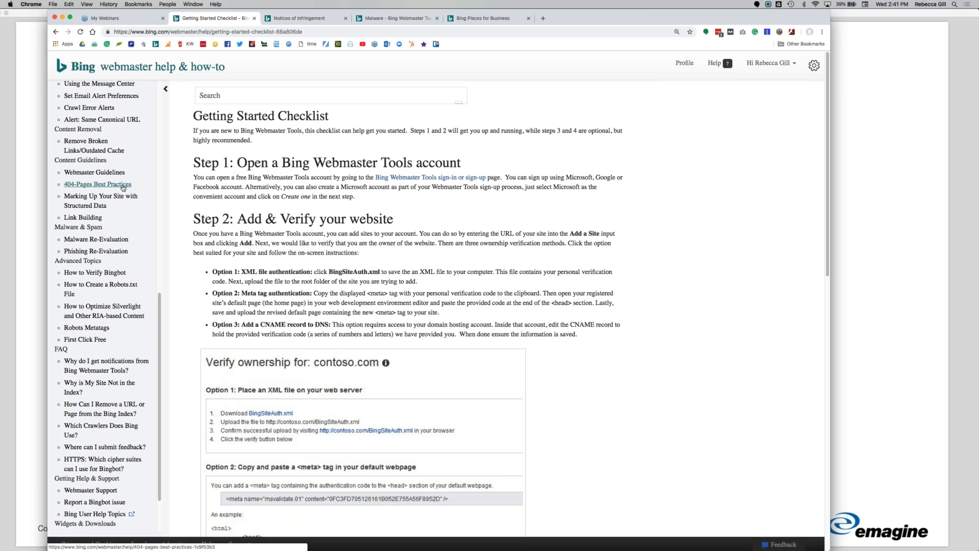
scroll(124, 189, up, 5)
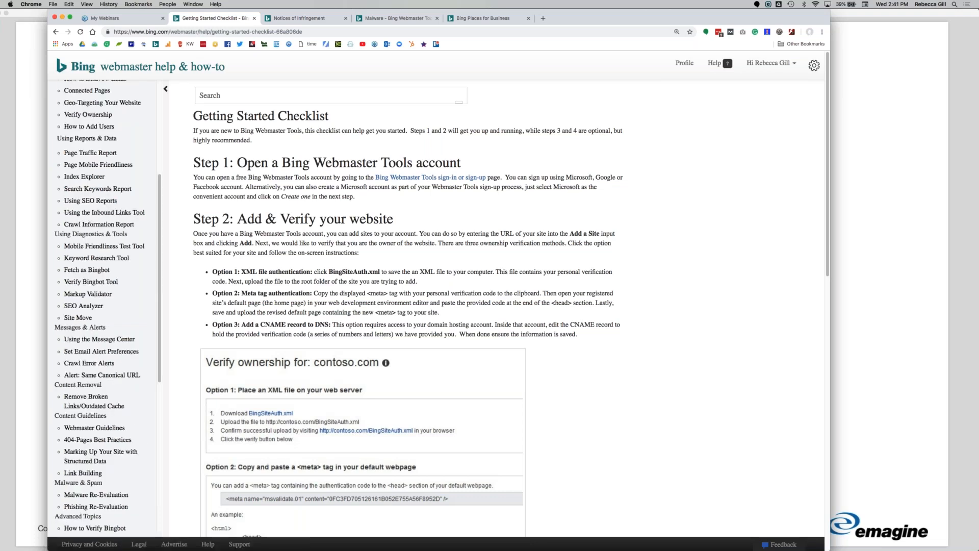
scroll(94, 251, up, 4)
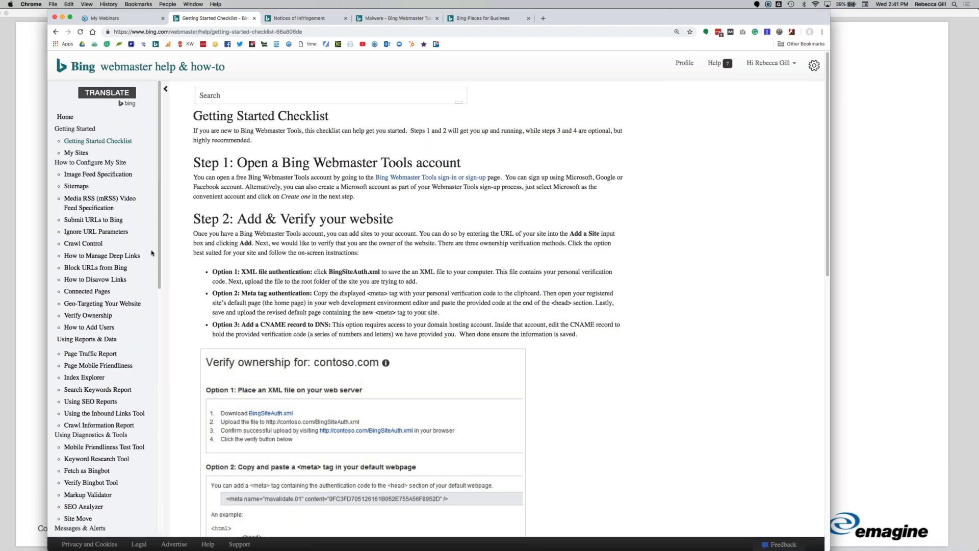
scroll(403, 306, down, 7)
scroll(403, 306, down, 5)
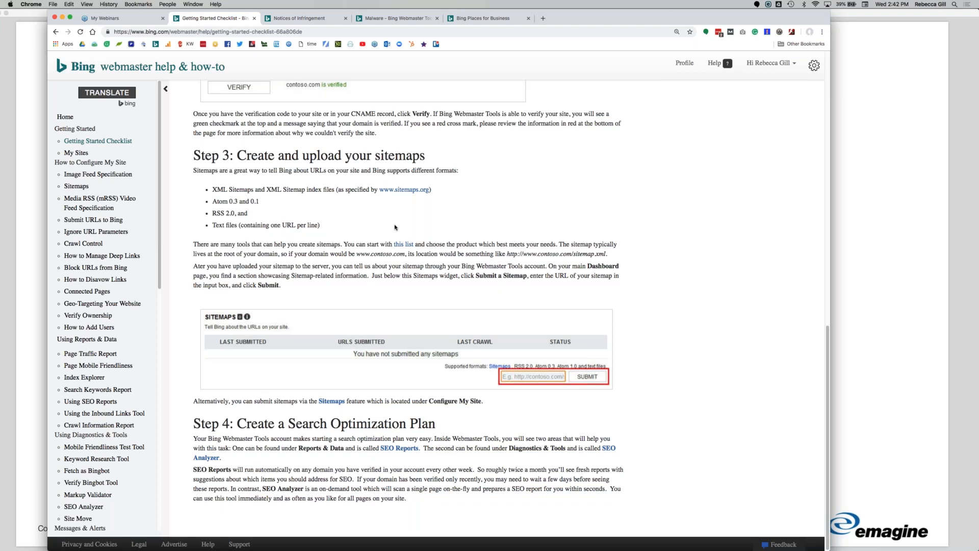
View the Bing Places for Business search page, and switch to the Exploring-Bing-Webmaster-Tools.pdf slides in Preview.
click(482, 19)
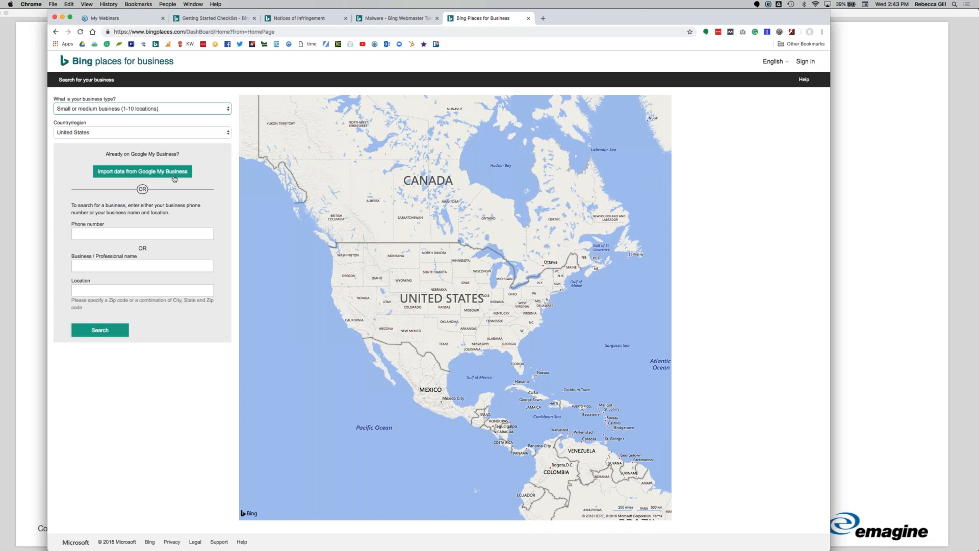
key(super+Tab)
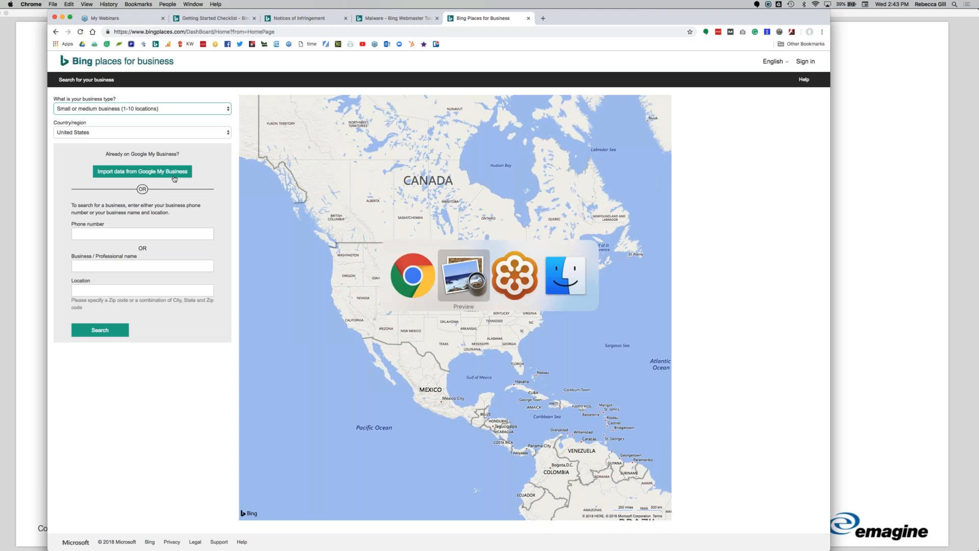
key(super+Tab)
key(super+Tab)
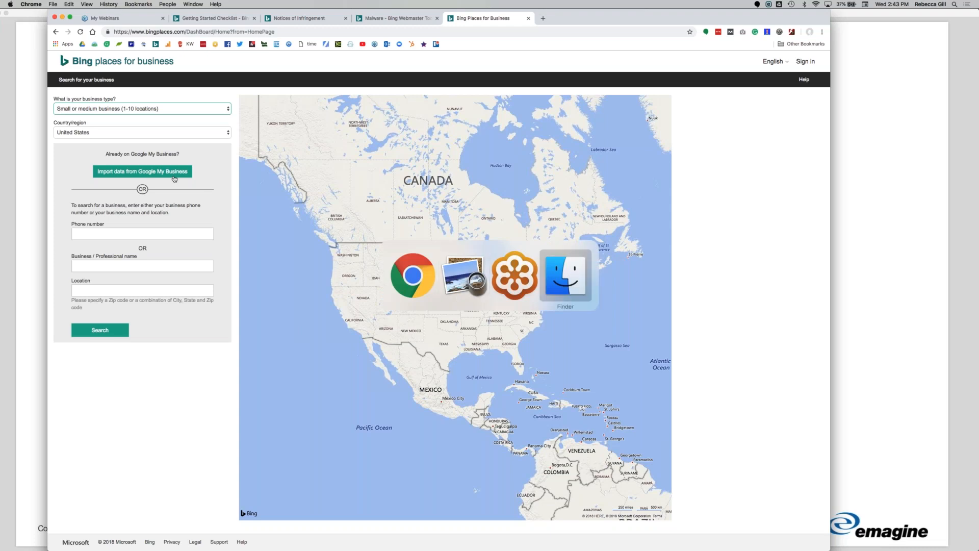
key(super+Tab)
key(super+Tab)
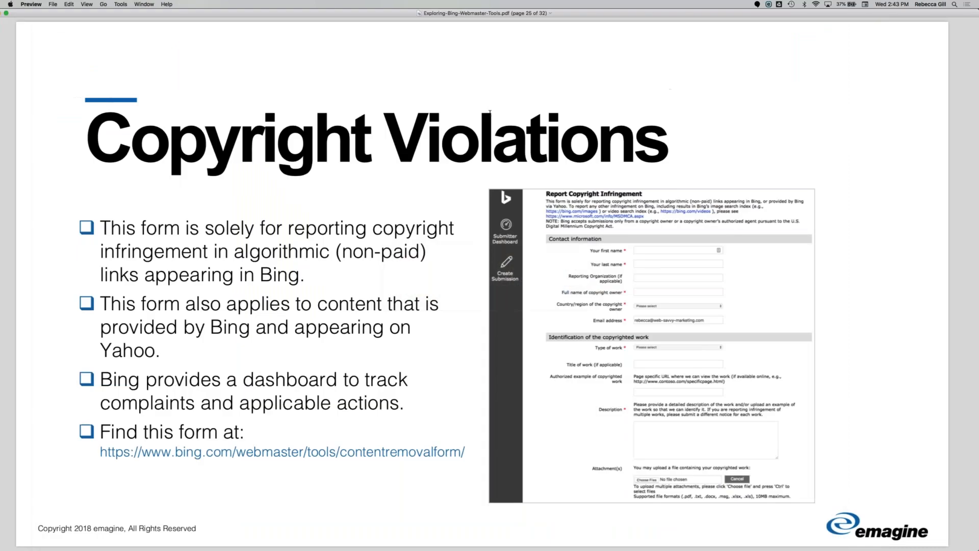
Advance the slides from Copyright Violations through Bing Places for Business and Resources to Tutorials and Help Guides.
key(Down)
key(Down)
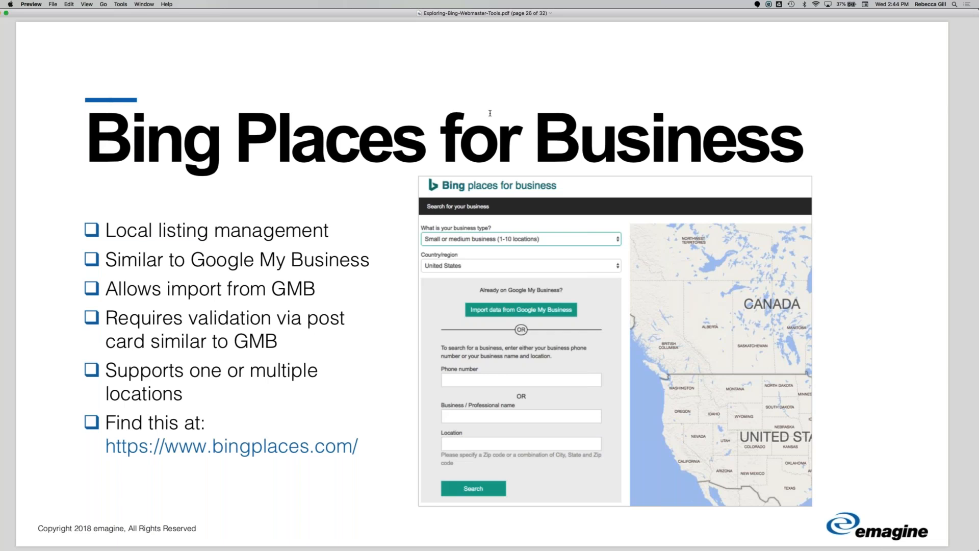
key(alt+super+Down)
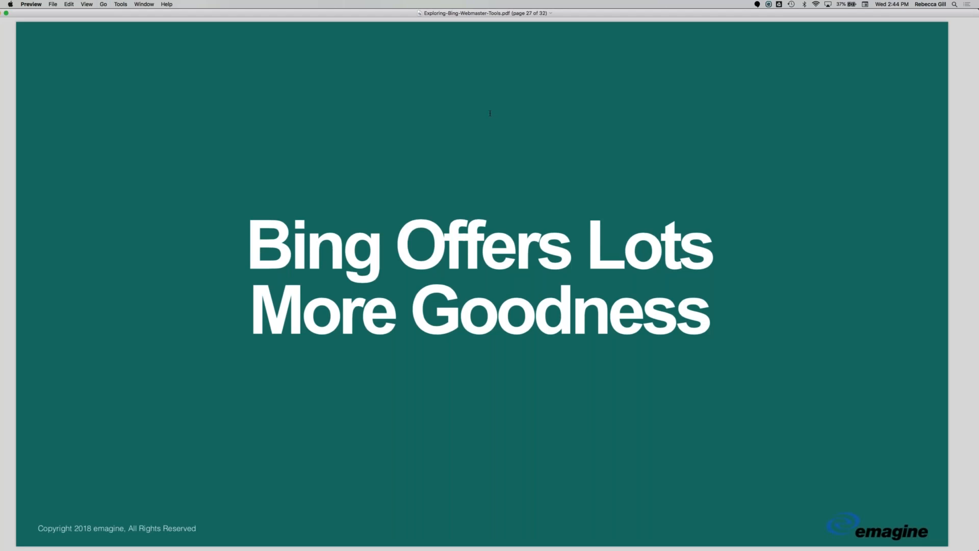
key(alt+super+Down)
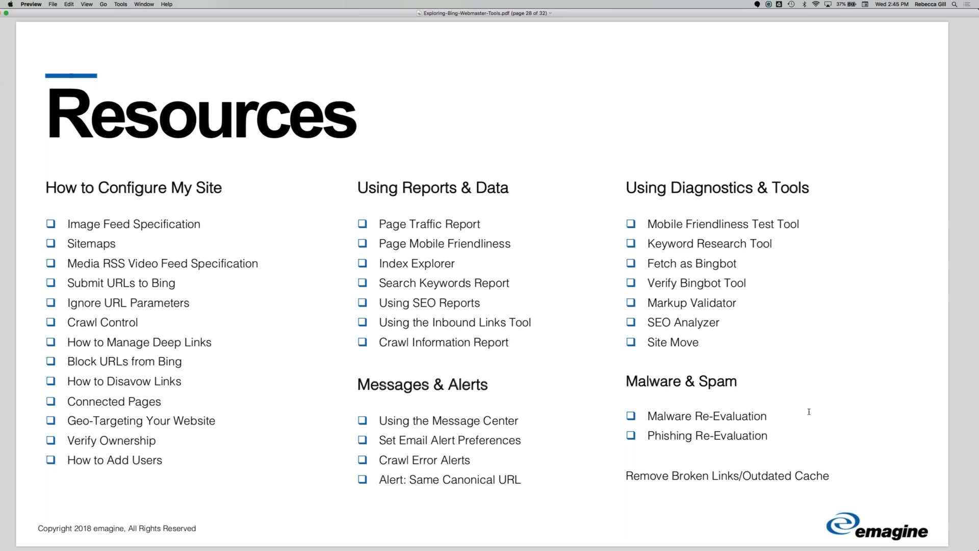
key(Down)
key(Down)
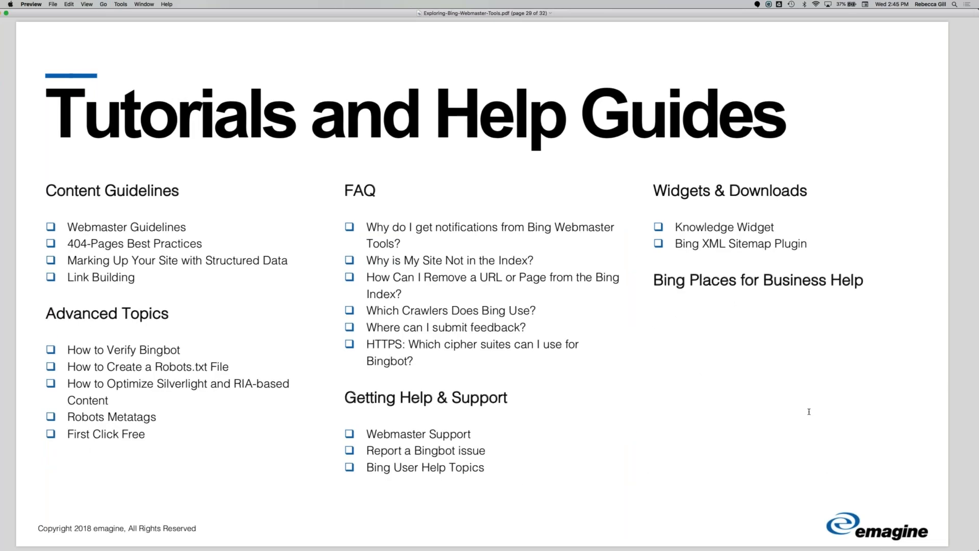